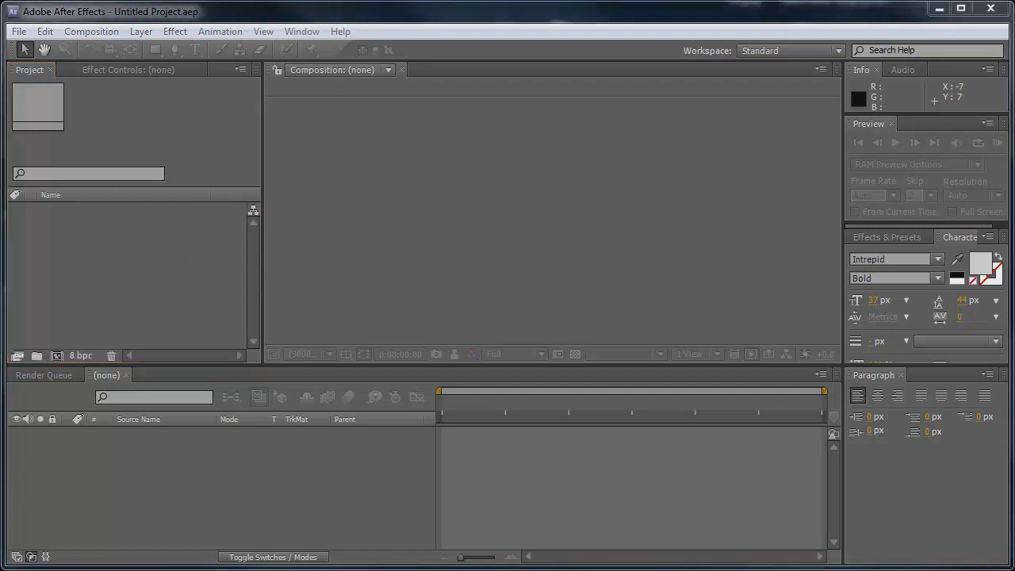
Import RP-MallWalker.mp3 into the project and build a composition from it.
left_click_drag(4, 238, 103, 266)
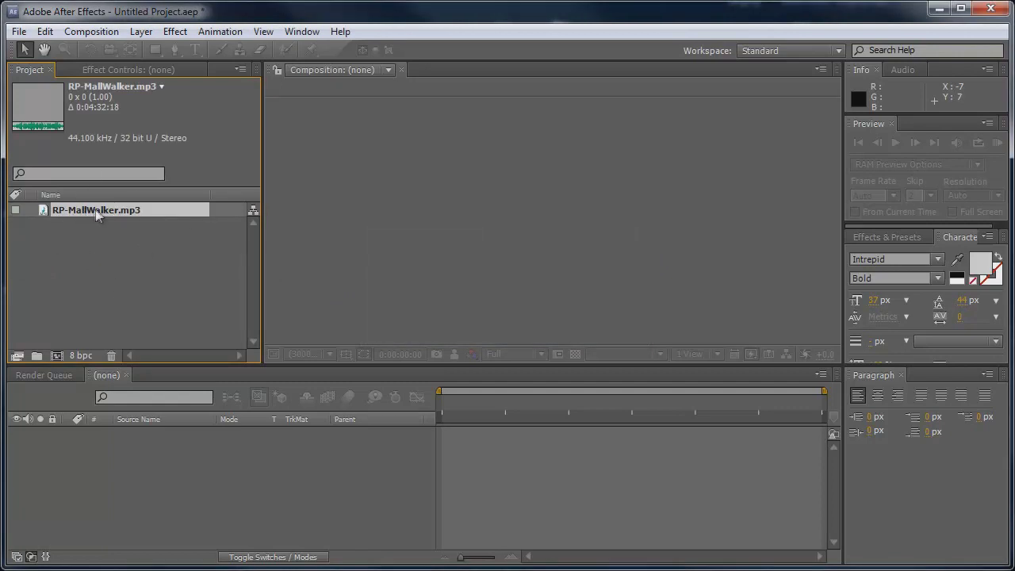
left_click_drag(96, 209, 127, 463)
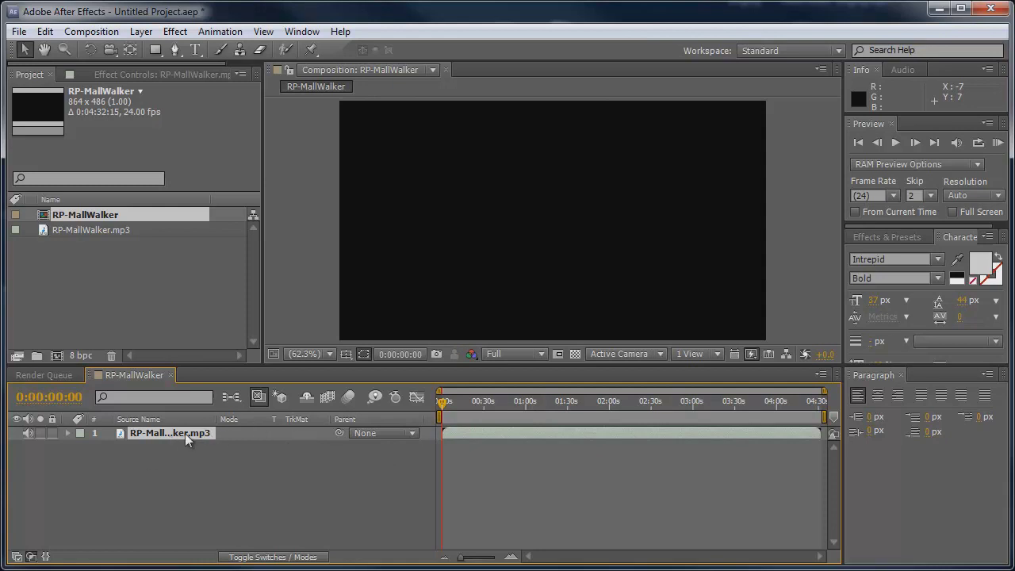
Bring up the Layer menu's options for adding a new layer to the RP-MallWalker comp.
left_click(143, 33)
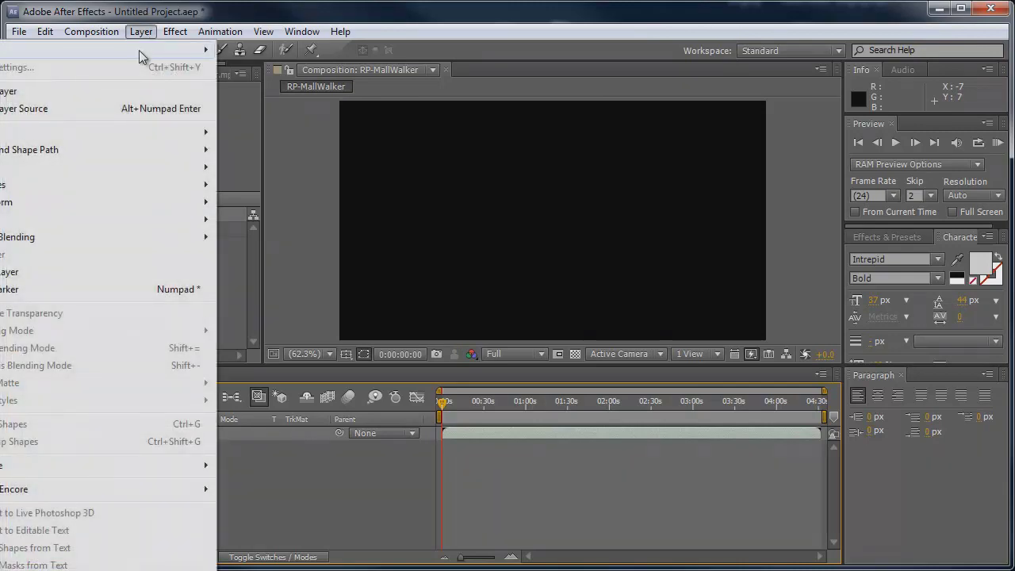
Add a comp-sized 864 x 486 black solid, Black Solid 1, above the audio layer.
mouse_move(150, 53)
left_click(238, 67)
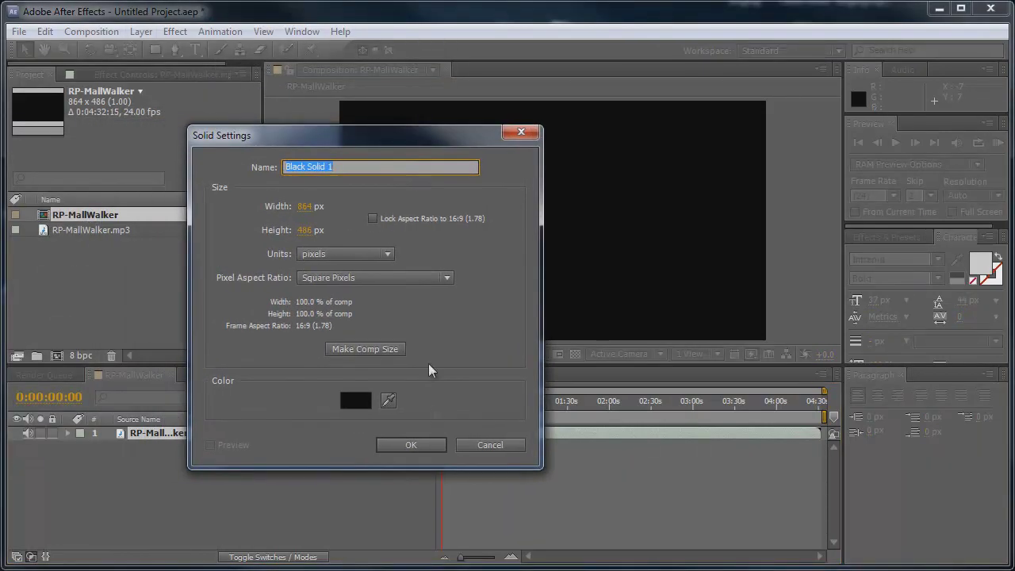
left_click(384, 446)
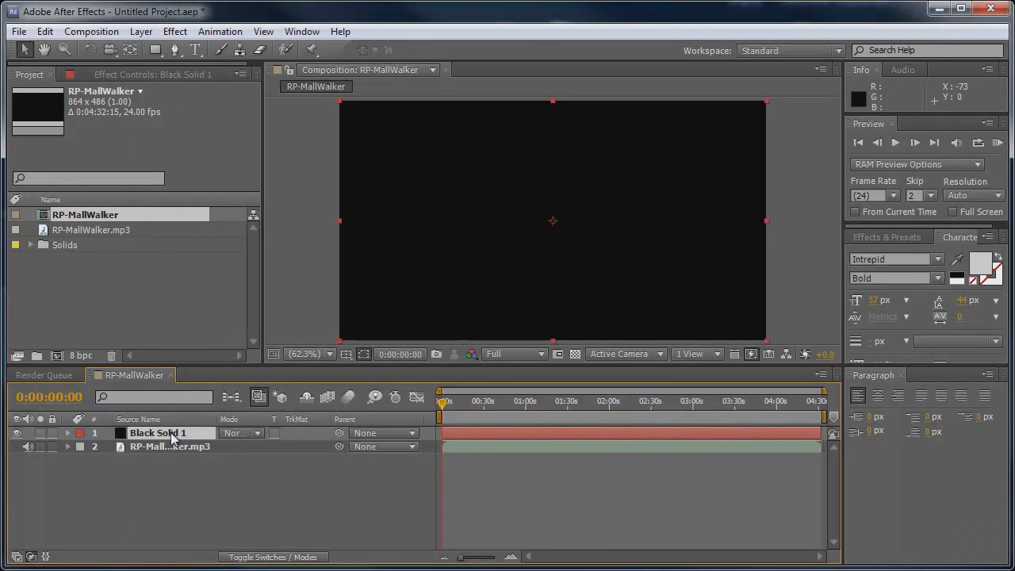
left_click(174, 31)
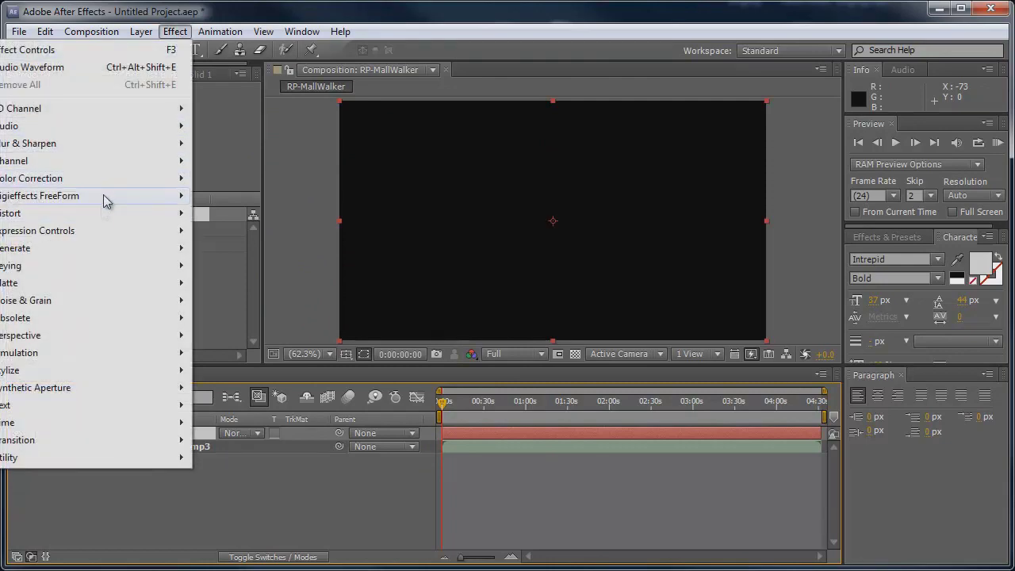
Apply Generate > Audio Waveform to Black Solid 1.
mouse_move(101, 248)
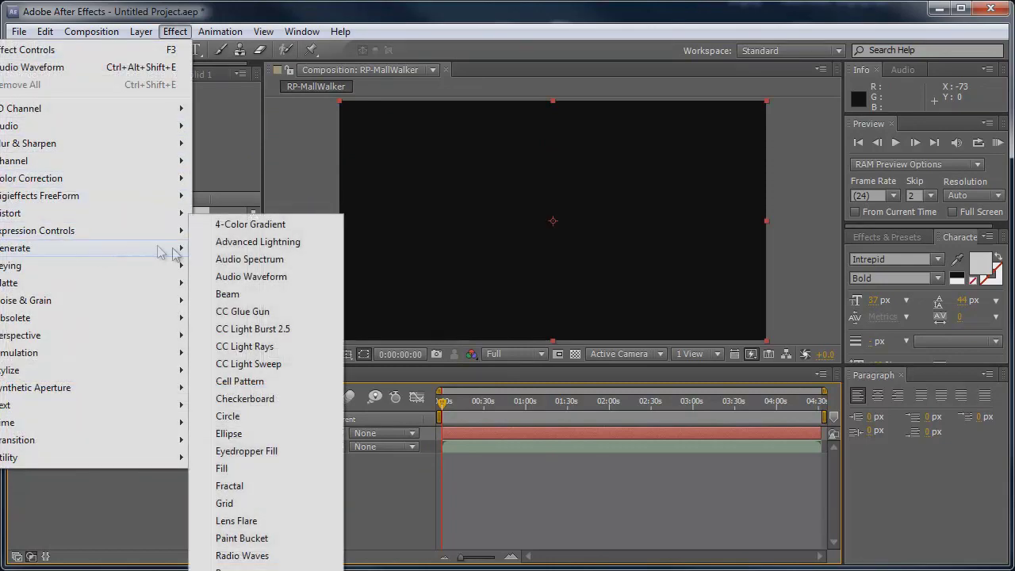
left_click(259, 278)
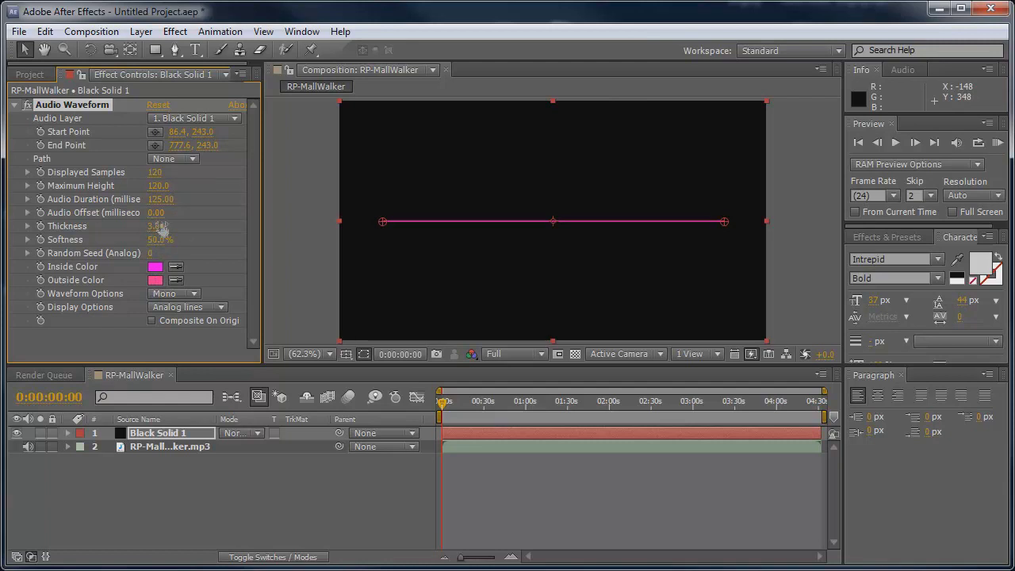
Set Audio Layer to 2. RP-MallWalker.mp3 and scrub the timeline to watch the waveform react.
left_click_drag(463, 406, 502, 406)
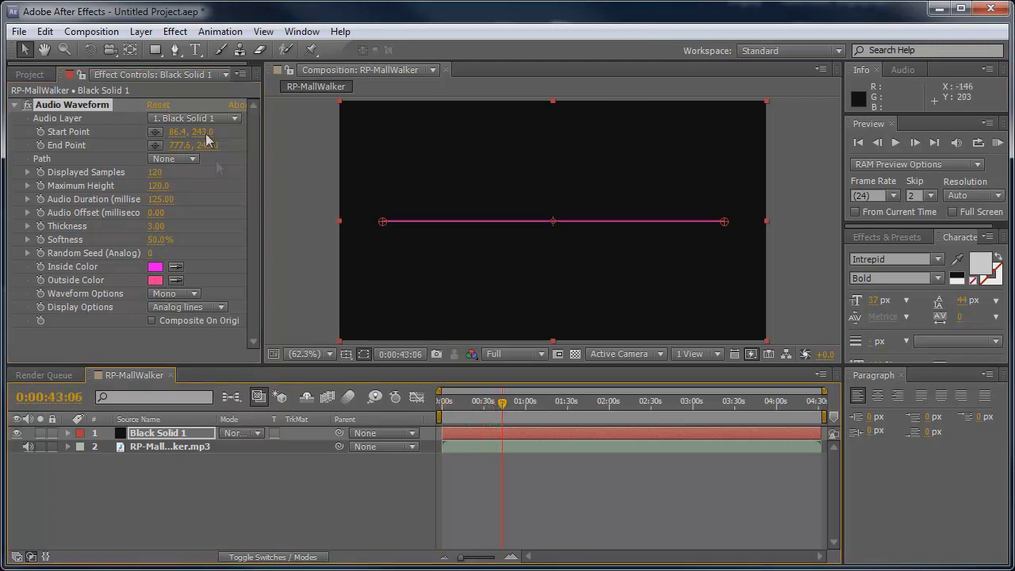
left_click(47, 122)
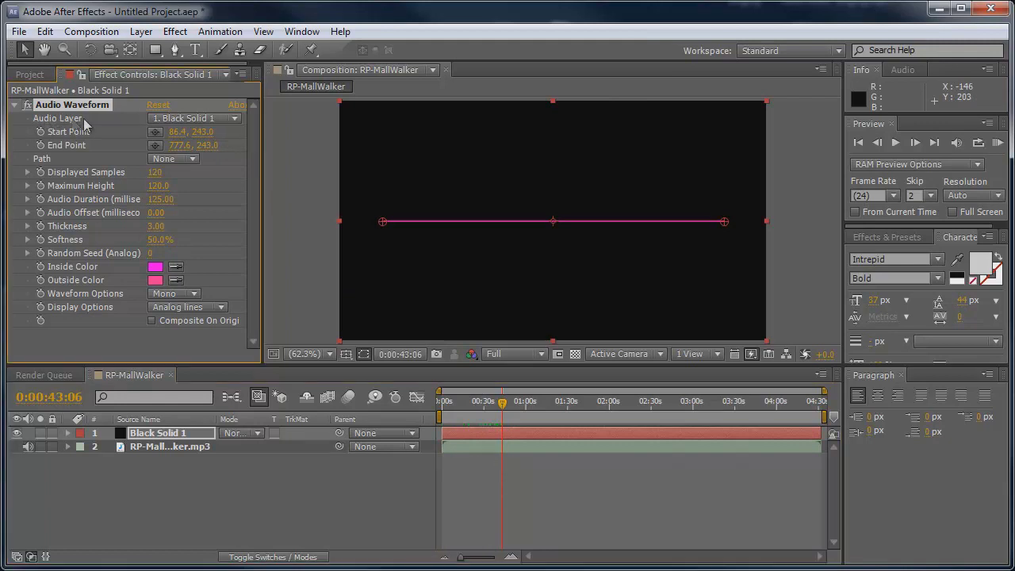
left_click(202, 121)
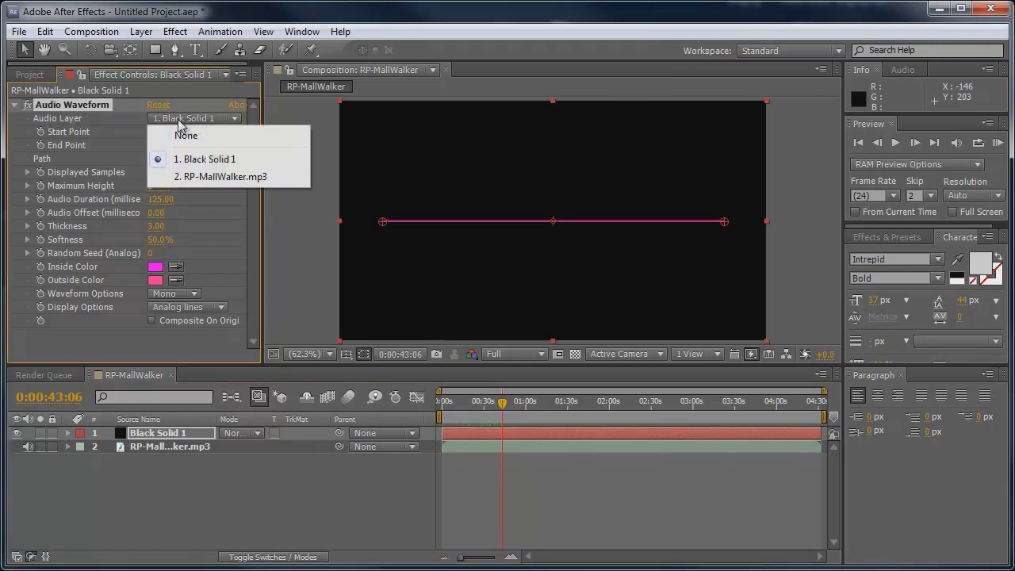
left_click(218, 179)
mouse_move(501, 414)
left_mouse_down()
mouse_move(519, 417)
mouse_move(438, 406)
left_mouse_up()
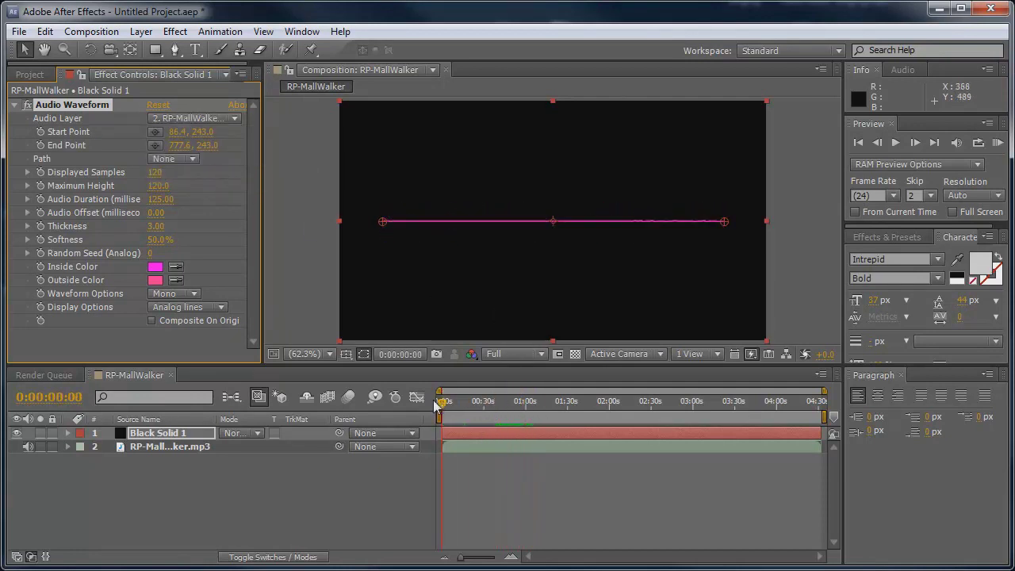
left_click(438, 401)
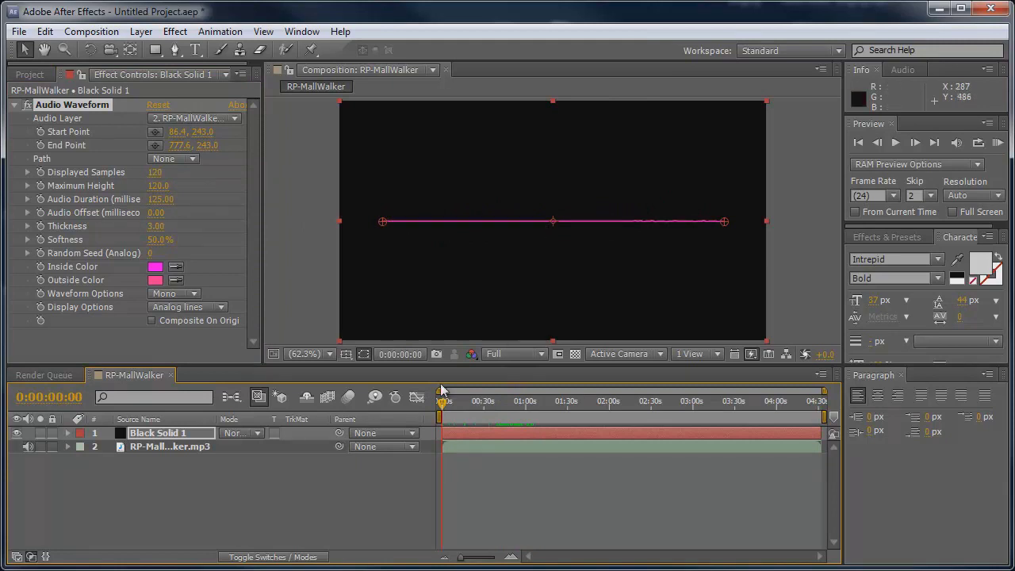
left_click_drag(442, 404, 469, 406)
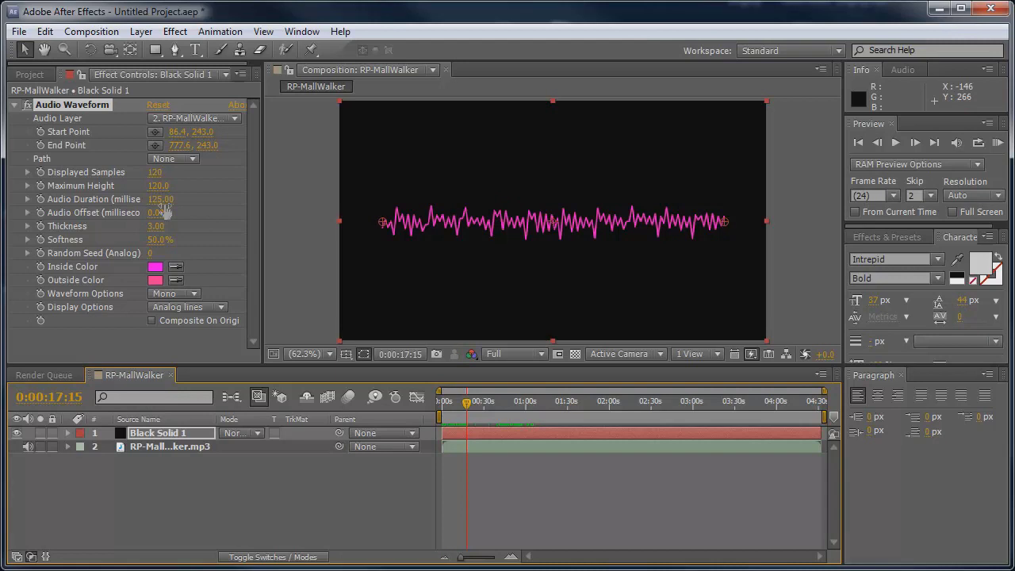
Set Audio Duration to 215 and Thickness to 4, and change the Random Seed.
left_click_drag(162, 203, 168, 172)
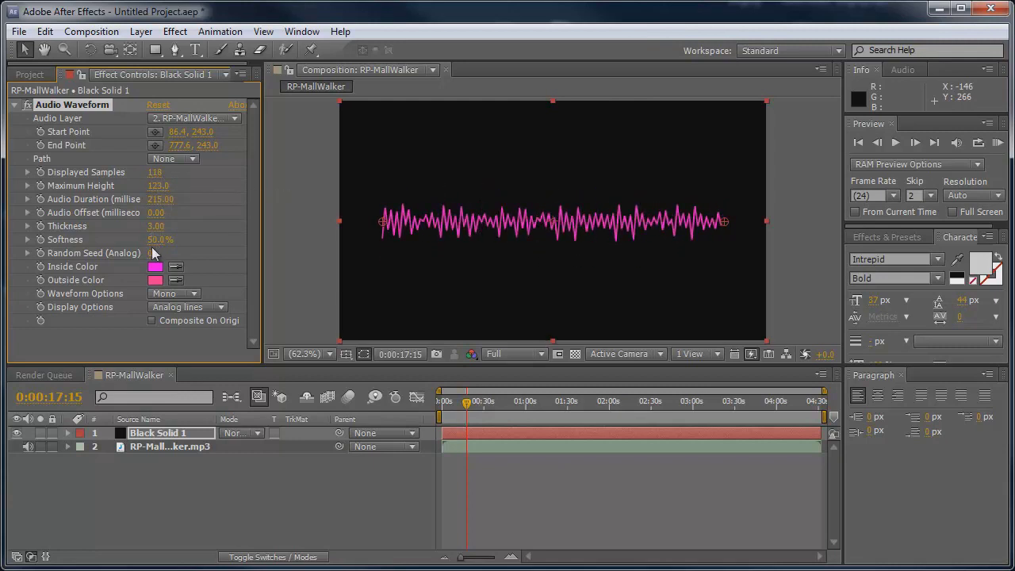
mouse_move(156, 226)
left_mouse_down()
mouse_move(168, 226)
mouse_move(135, 229)
mouse_move(165, 230)
left_mouse_up()
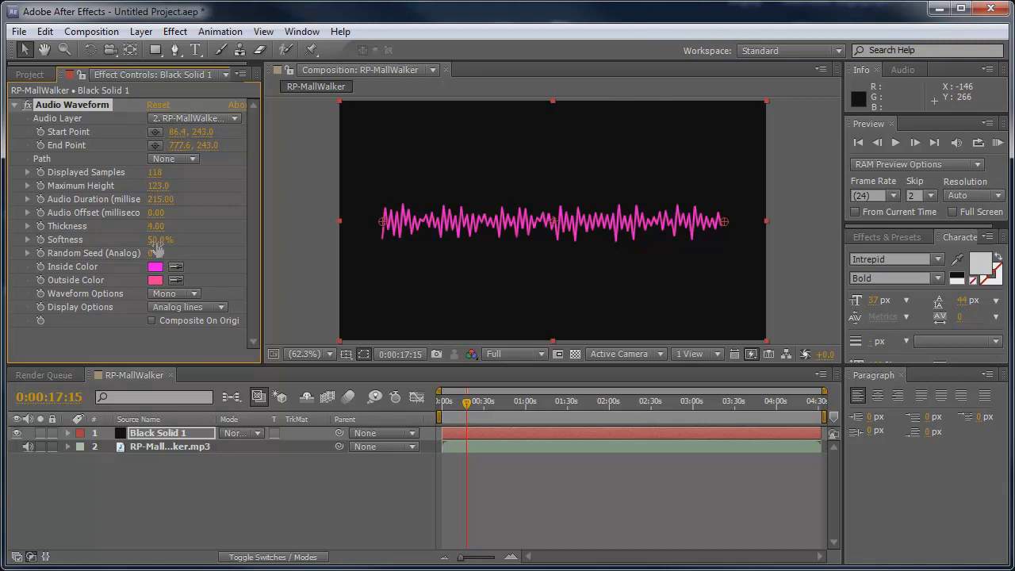
mouse_move(150, 253)
left_mouse_down()
mouse_move(230, 253)
mouse_move(134, 255)
left_mouse_up()
left_click(161, 294)
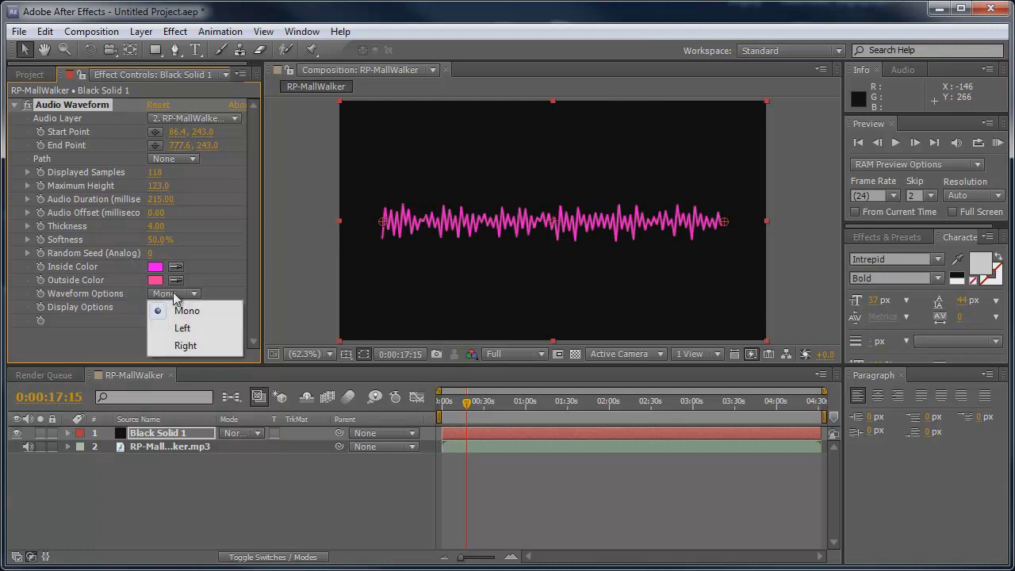
left_click(235, 295)
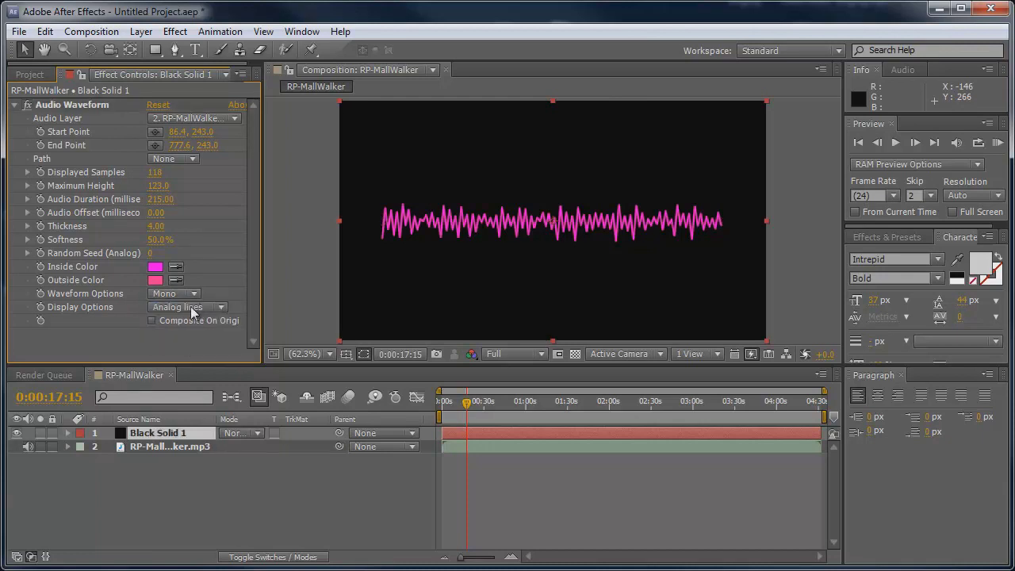
left_click(185, 310)
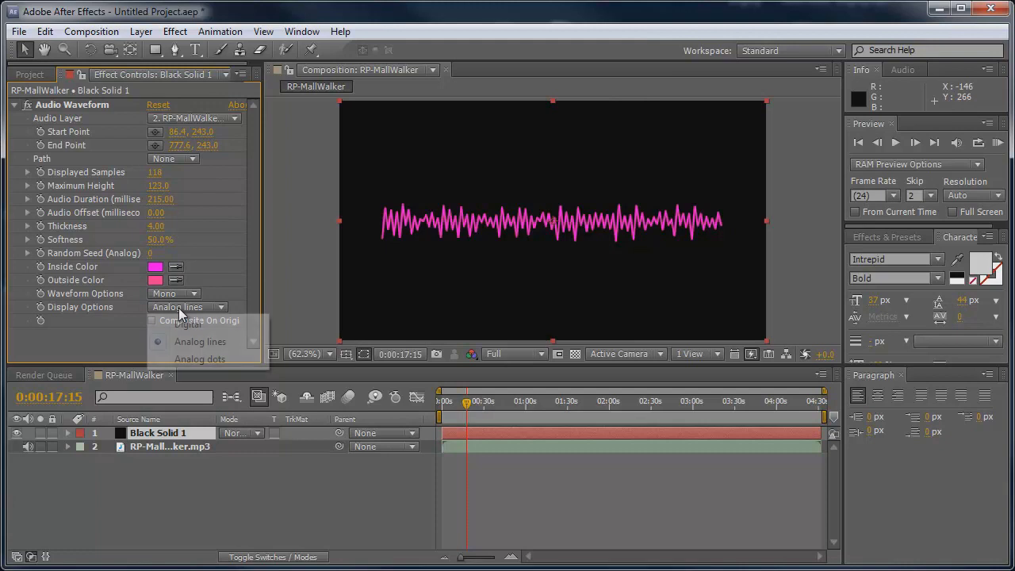
left_click(187, 324)
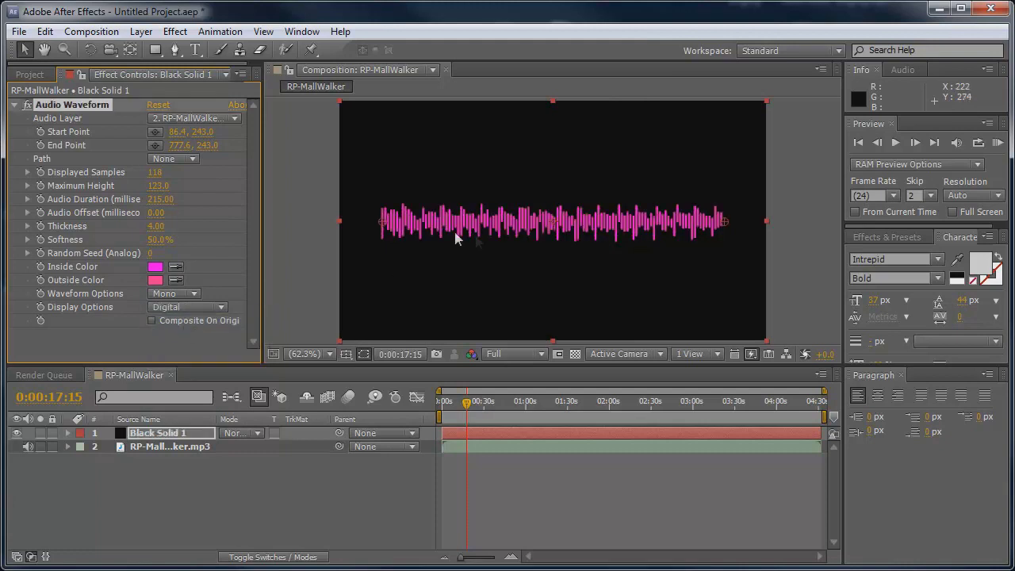
left_click(479, 403)
left_click_drag(482, 408, 503, 406)
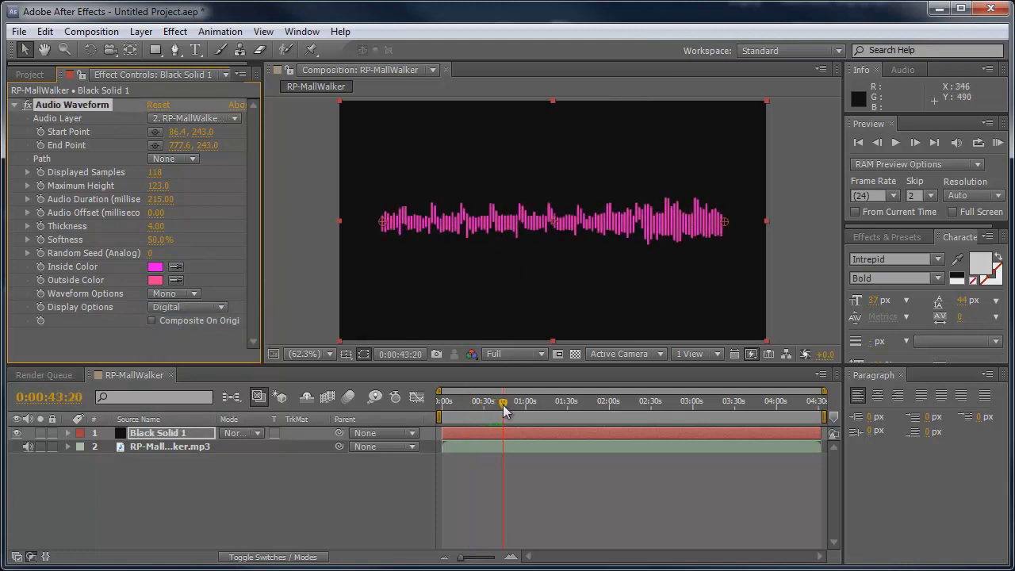
left_click(190, 311)
left_click(197, 351)
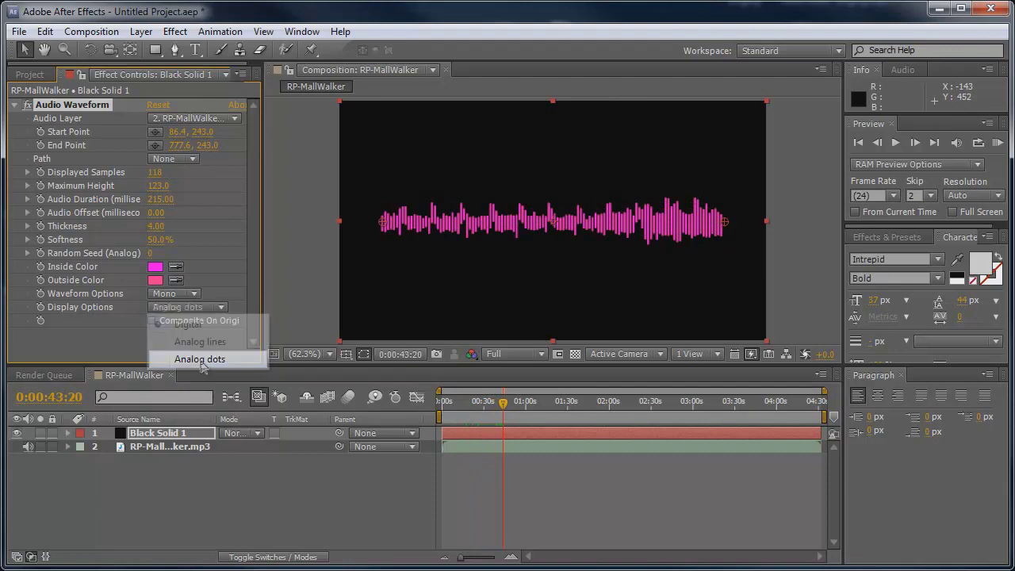
left_click_drag(503, 406, 547, 409)
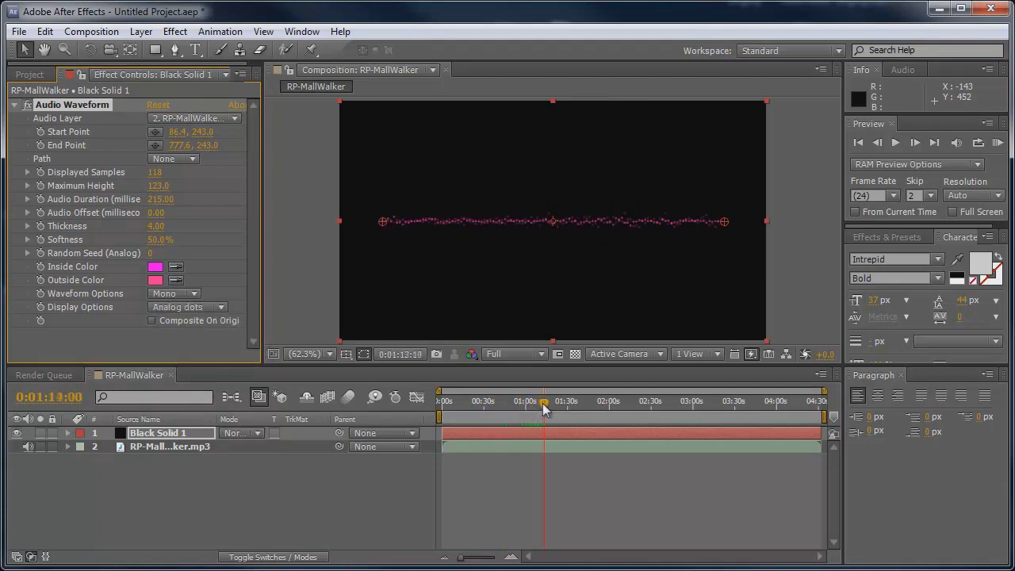
left_click(182, 308)
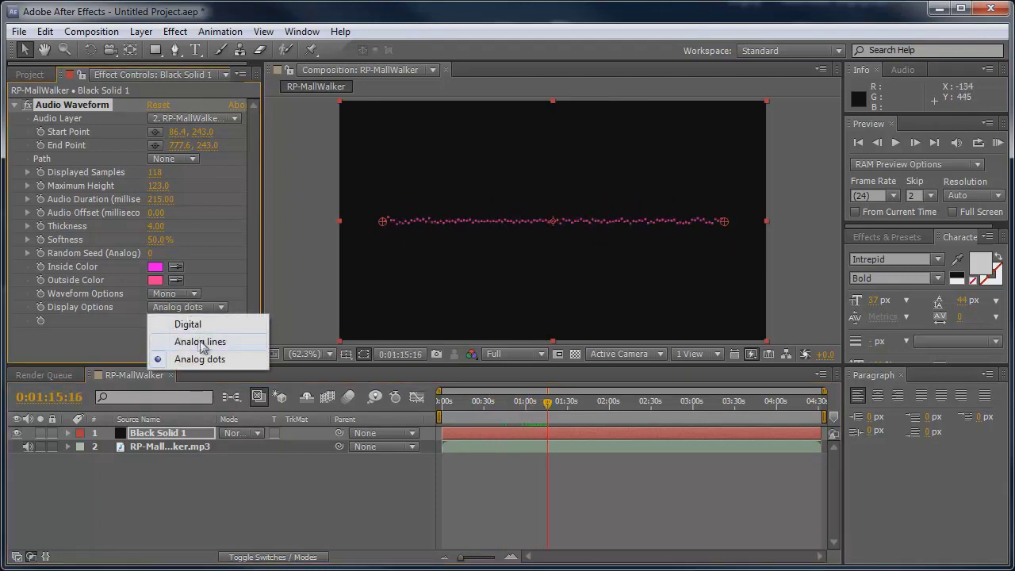
left_click(200, 342)
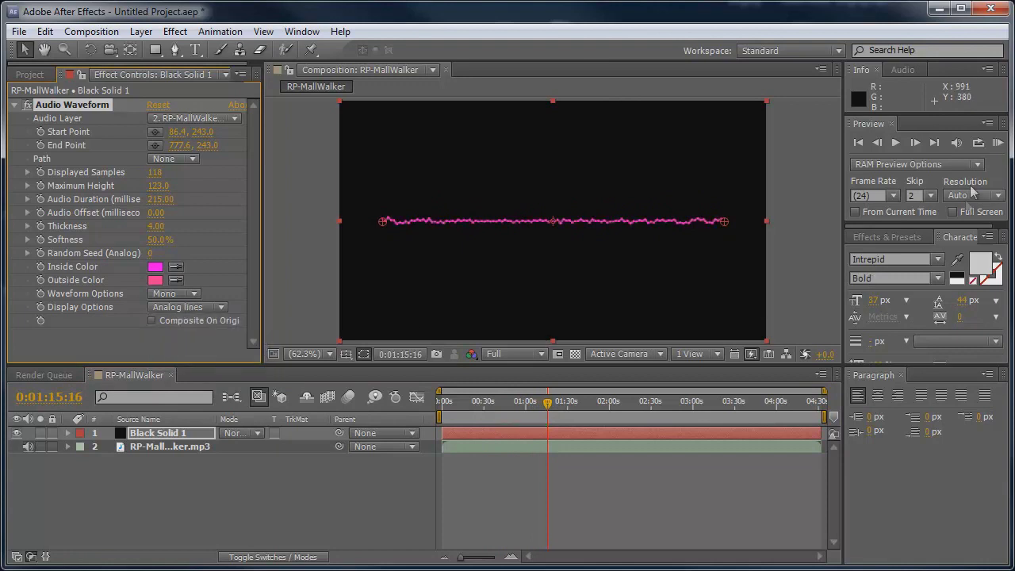
left_click(998, 143)
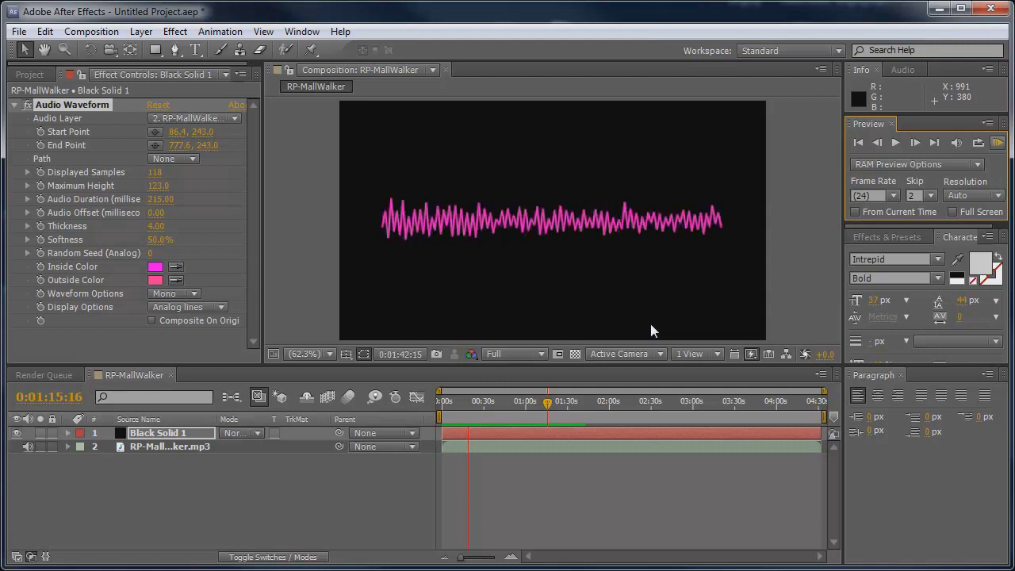
key("space")
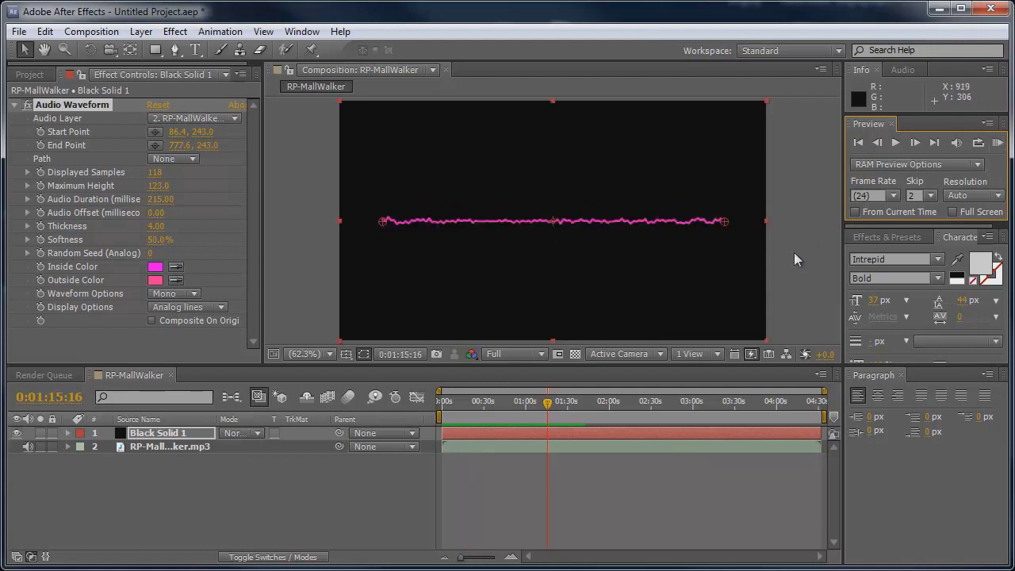
Place Start Point at 3.0, 478.8 and End Point at 869.0, 4.0, then preview the waveform.
left_click_drag(383, 221, 342, 336)
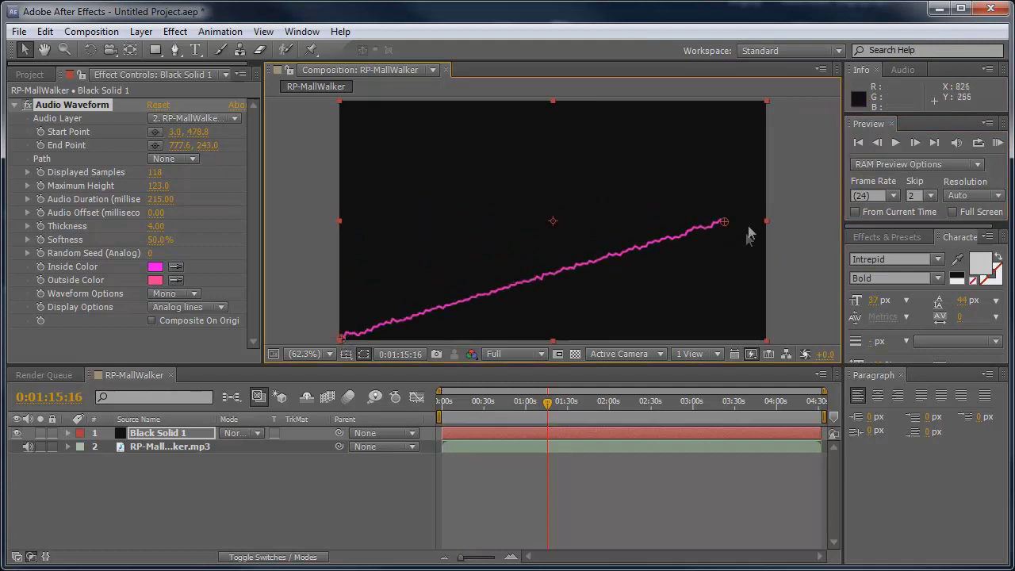
left_click_drag(729, 198, 767, 104)
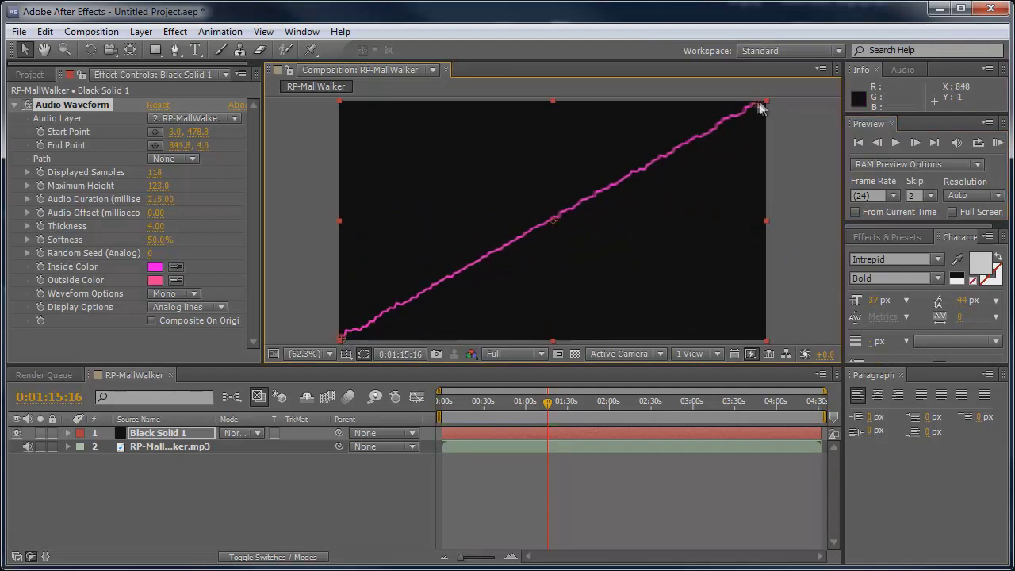
left_click(998, 143)
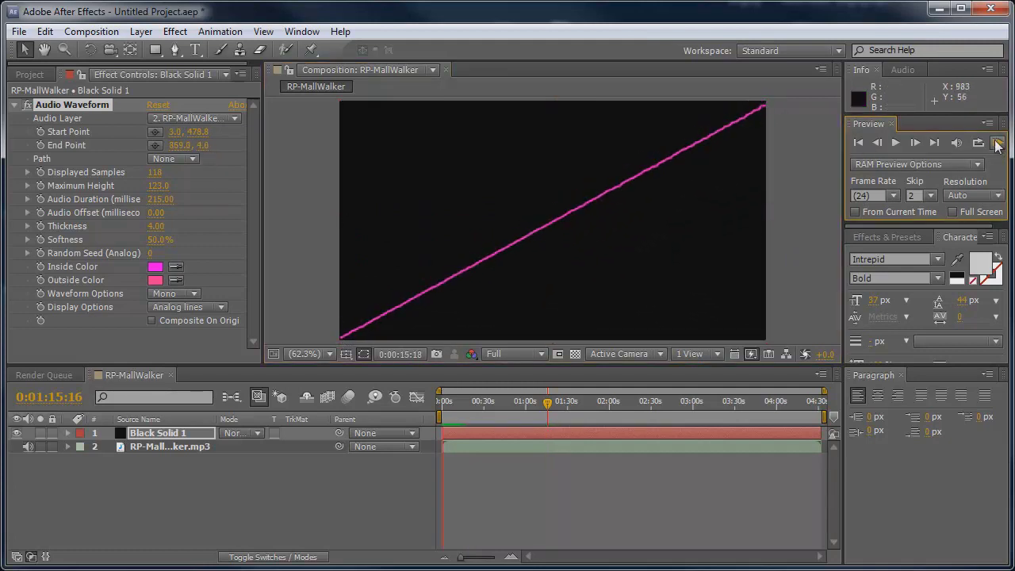
key("space")
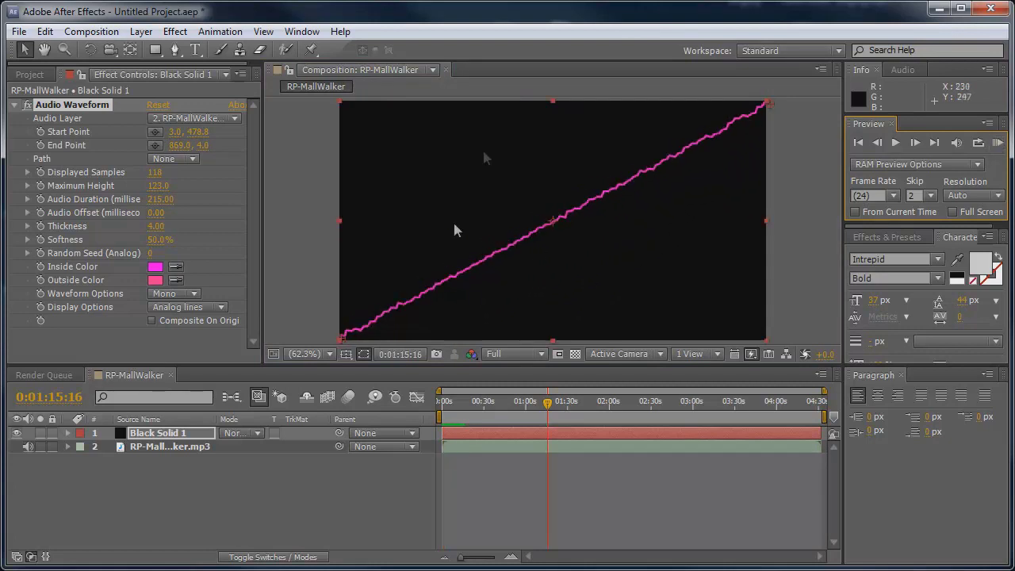